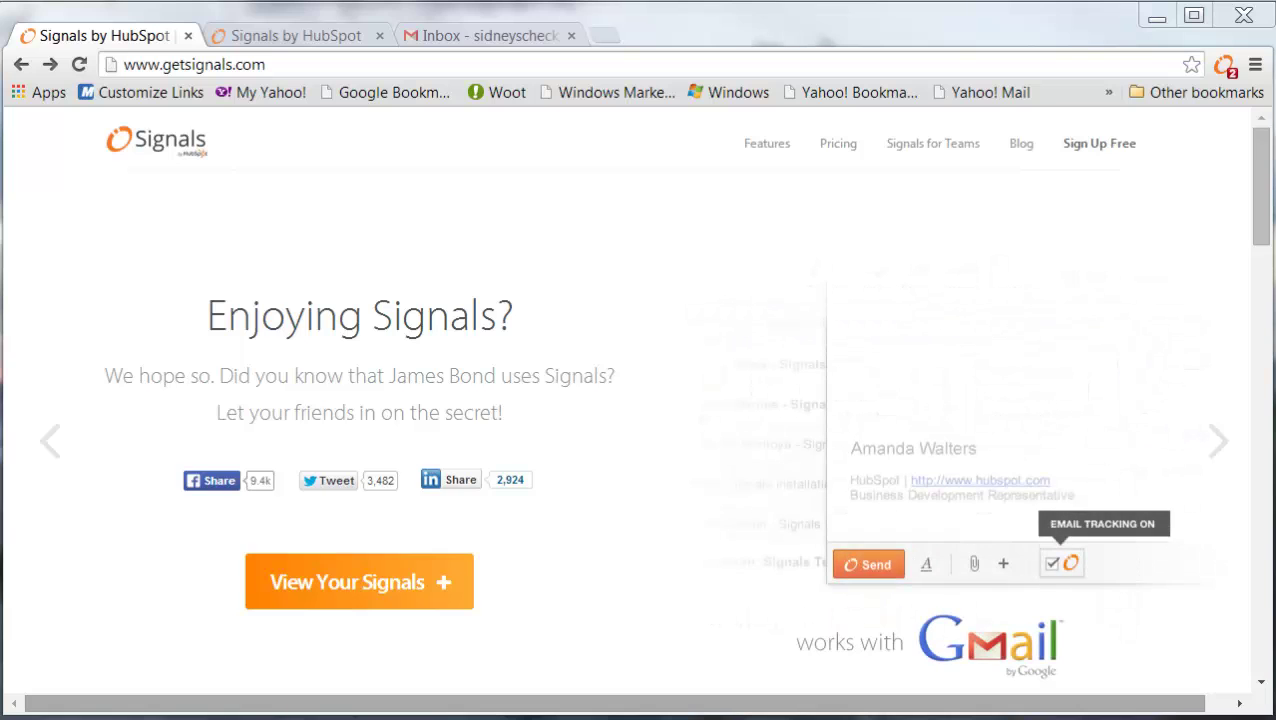
Open the Signals pricing page to compare the Starter, Power User and Complete plans.
left_click(848, 150)
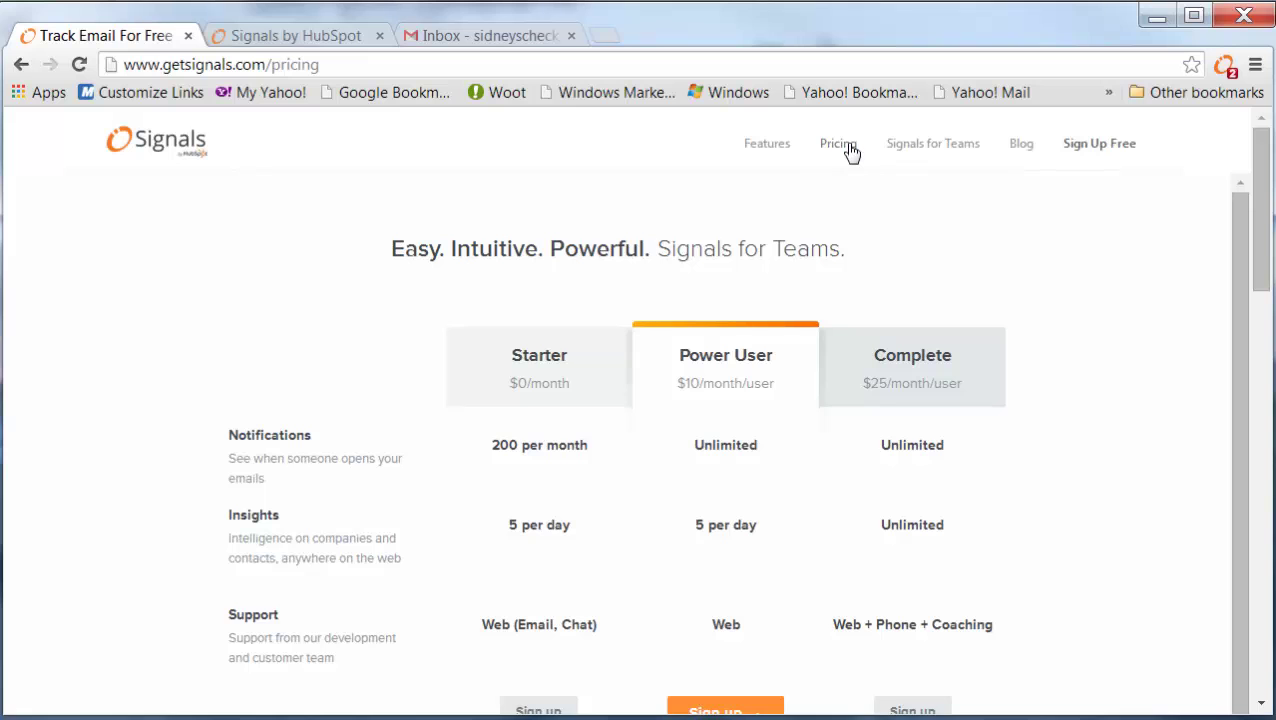
left_click_drag(1270, 248, 1256, 190)
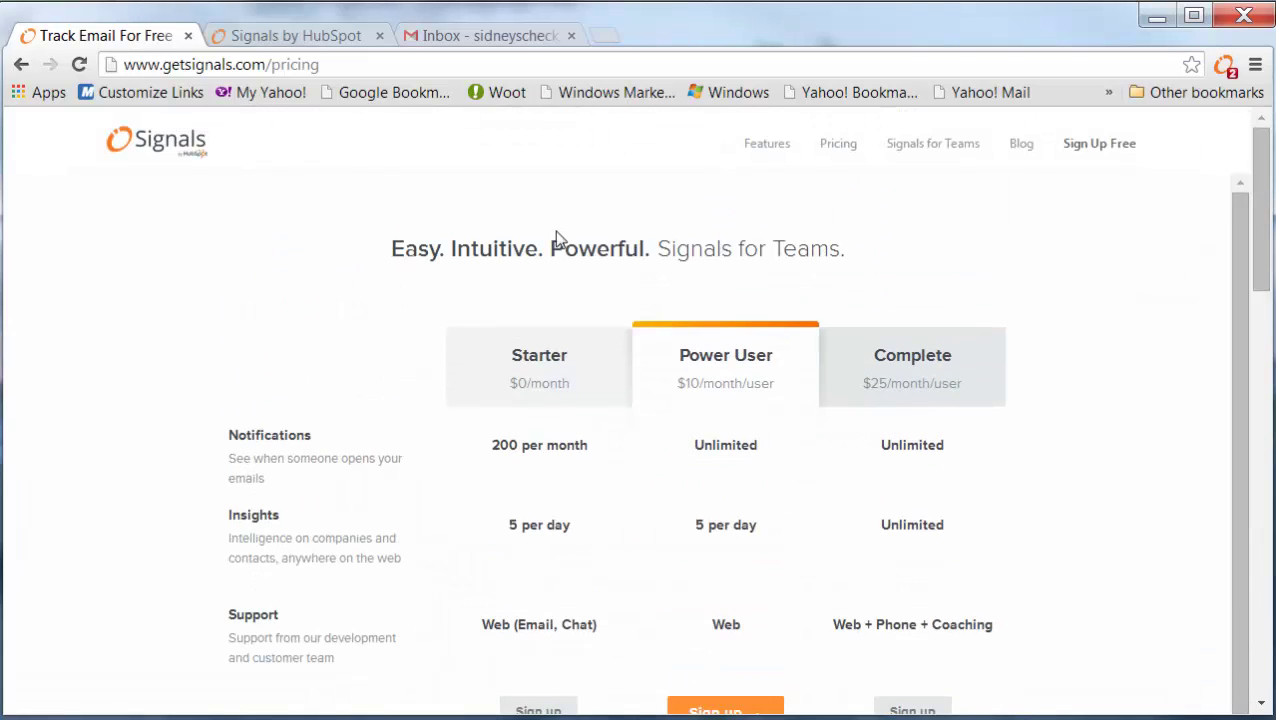
Review the Signals Activity Stream filtered by not opened emails, link clicks and opened emails.
left_click(285, 37)
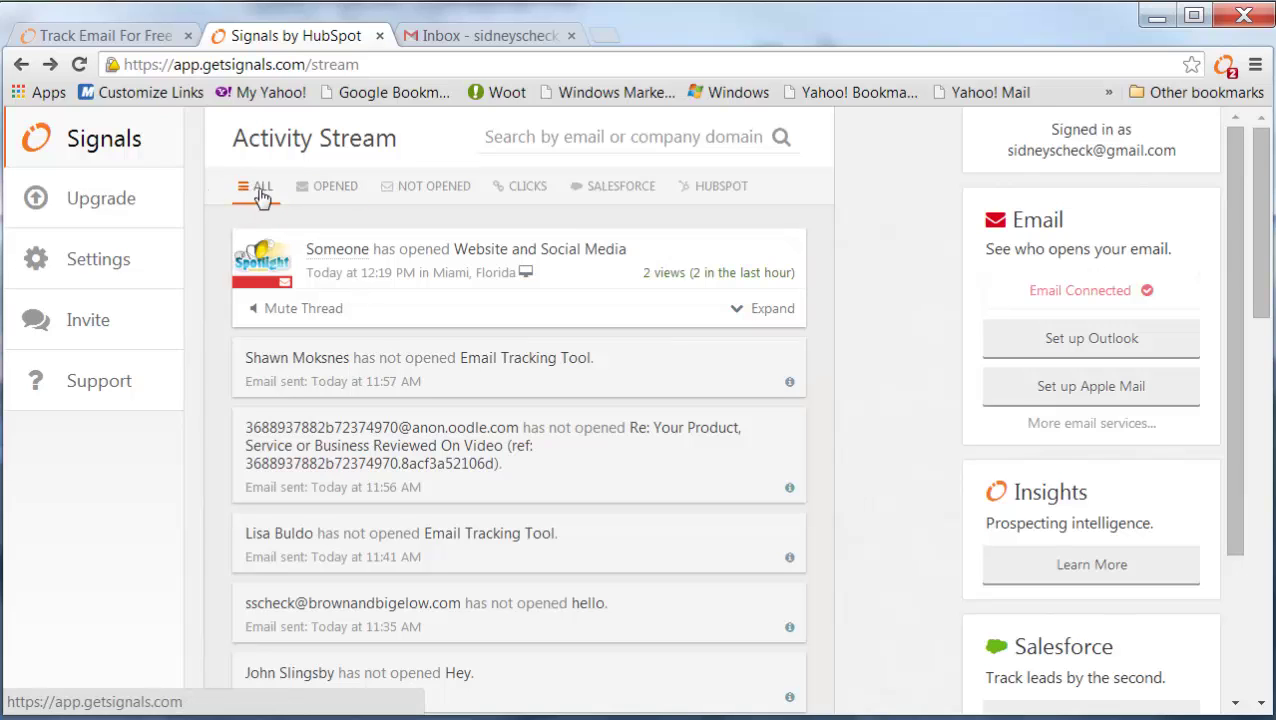
left_click(413, 192)
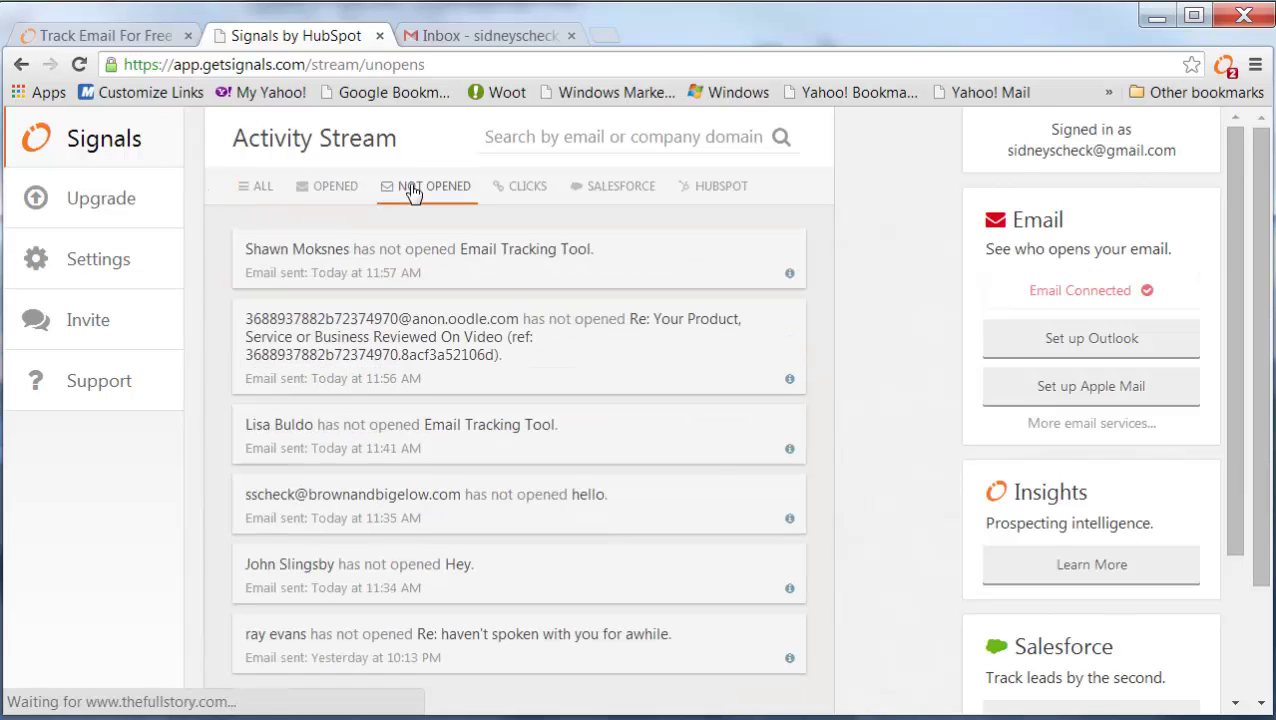
scroll(410, 270, "down", 3)
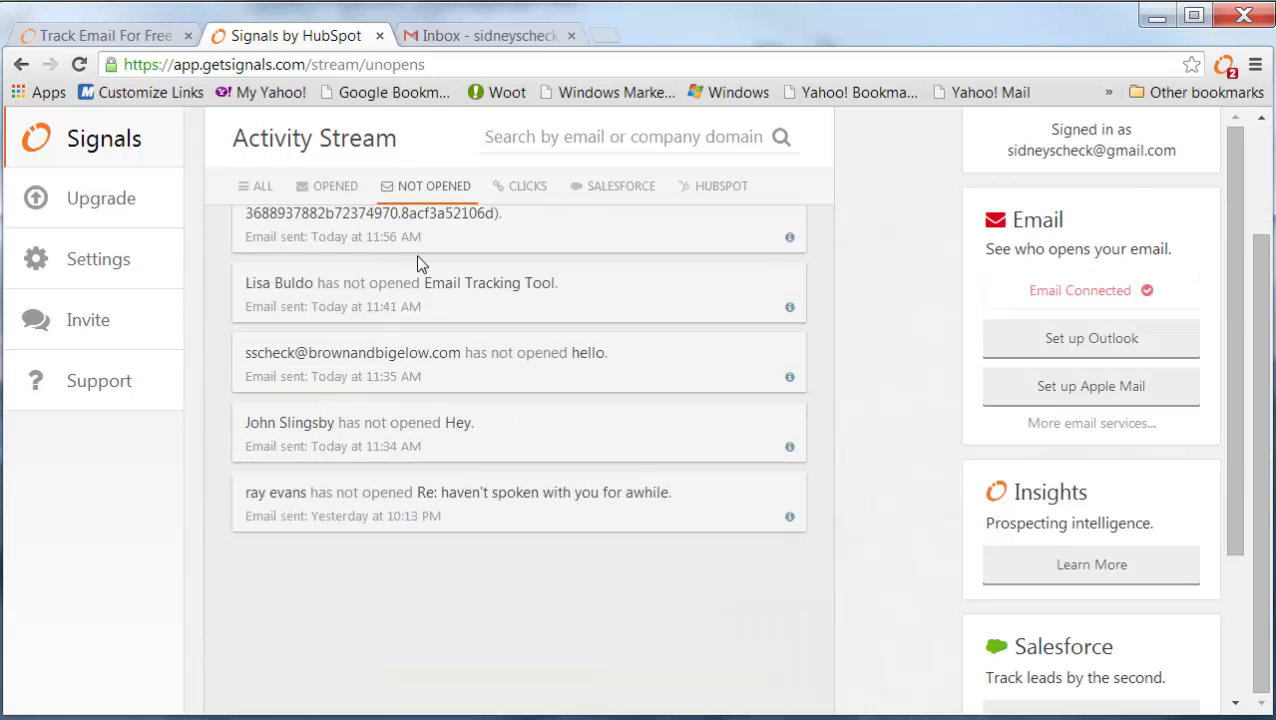
left_click(526, 195)
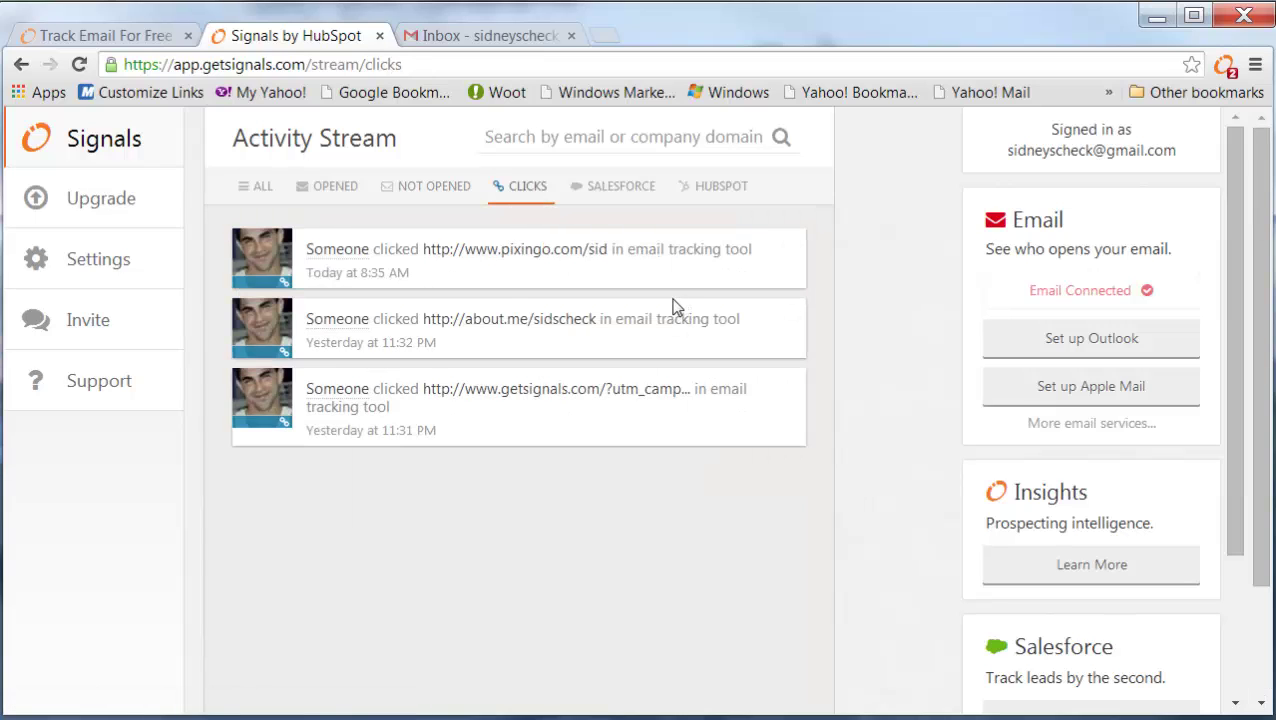
mouse_move(358, 390)
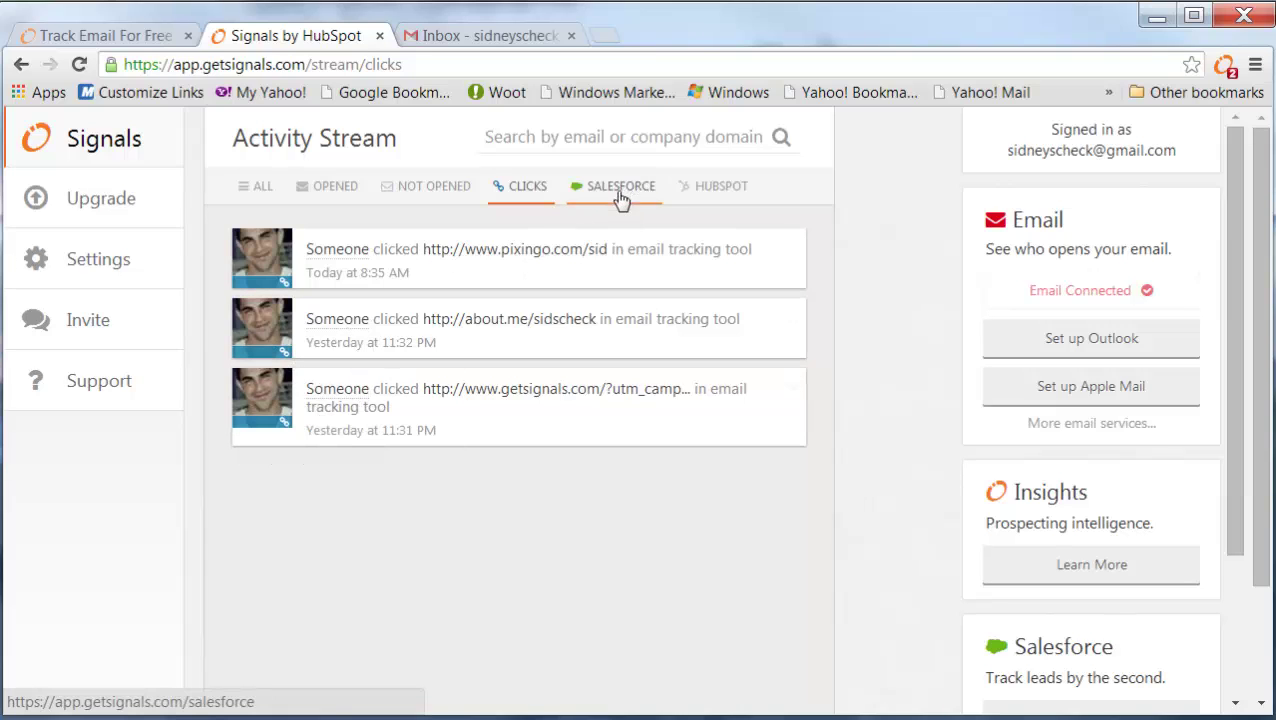
left_click(436, 190)
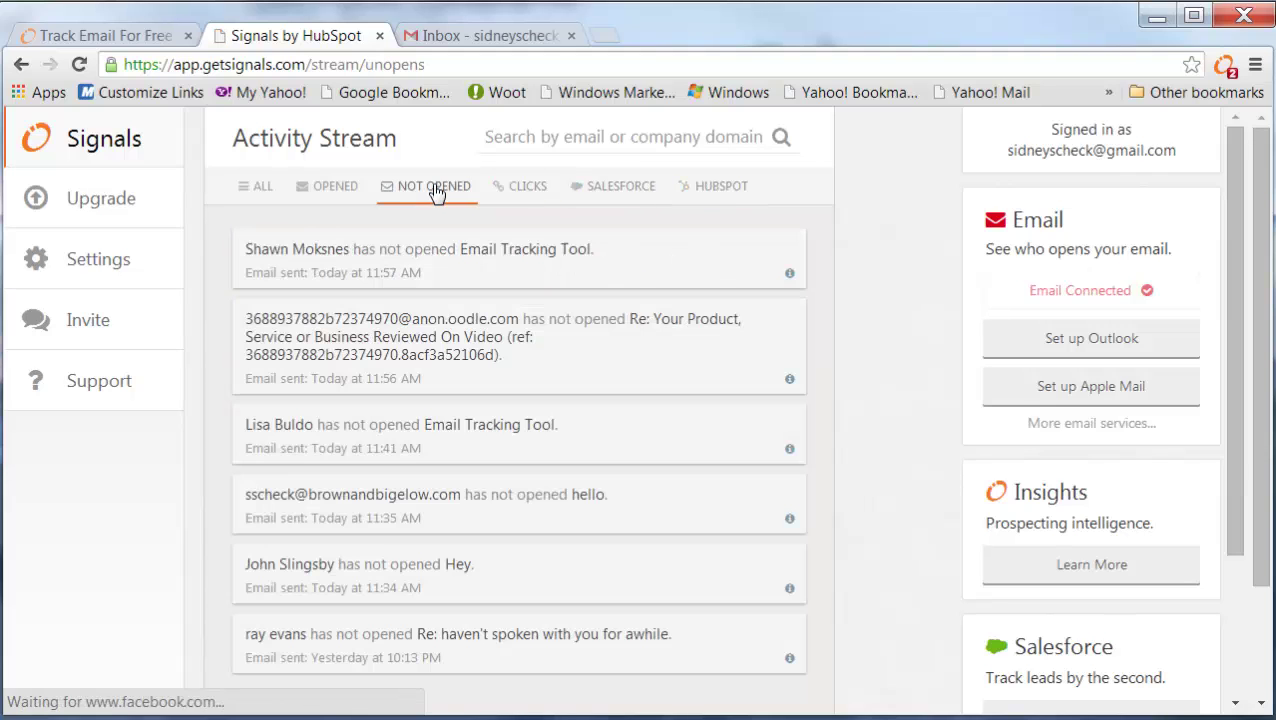
left_click(334, 192)
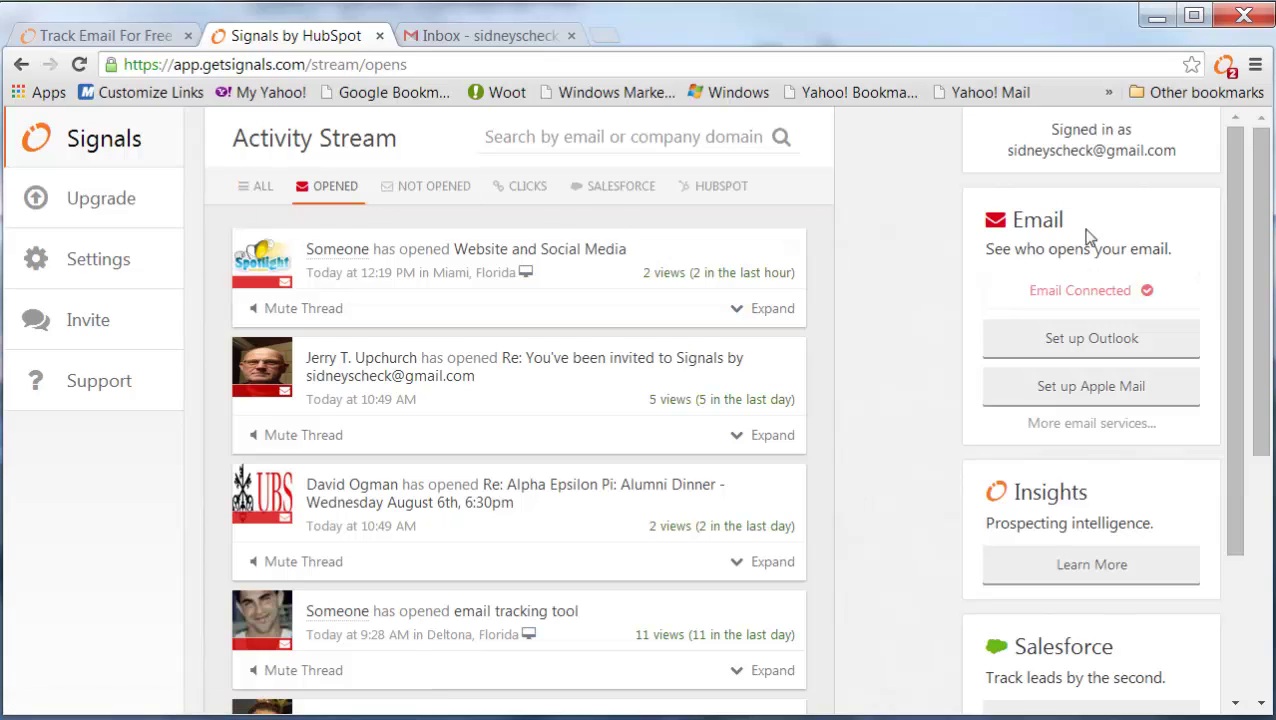
mouse_move(1262, 251)
left_mouse_down()
mouse_move(1255, 492)
mouse_move(1255, 228)
left_mouse_up()
Open Chrome's settings and show the list of installed extensions.
left_click(1255, 64)
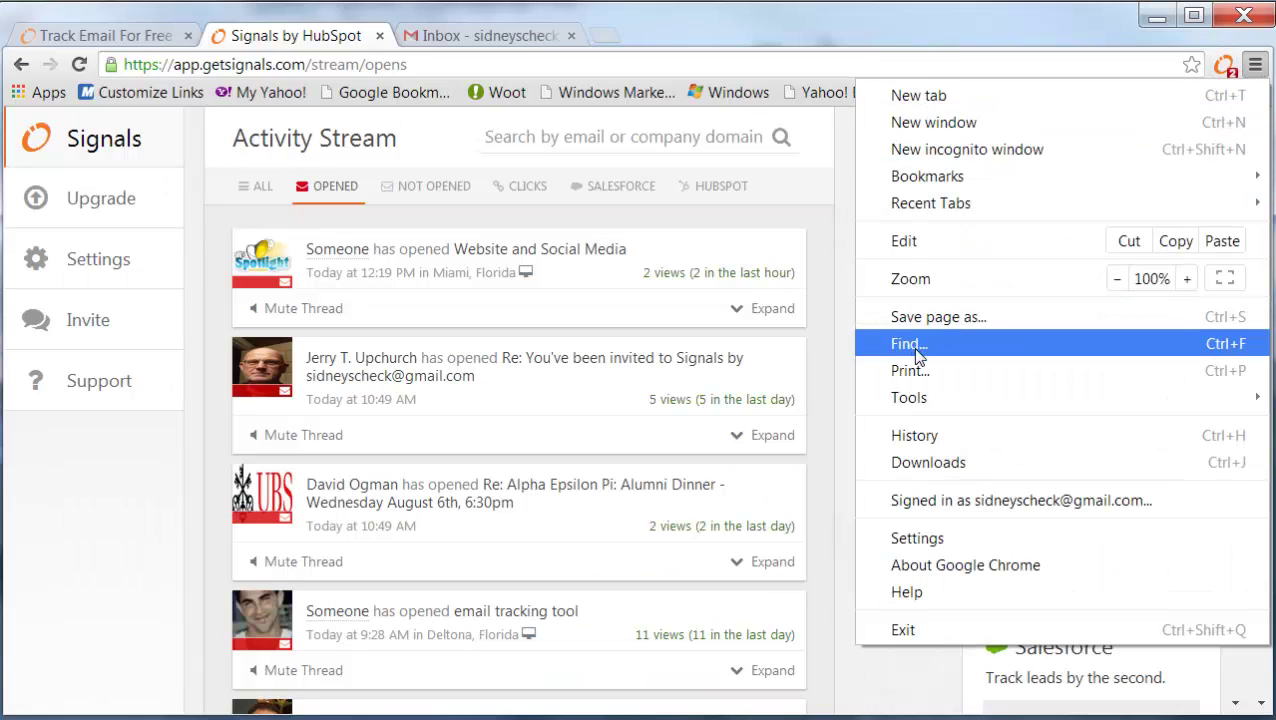
left_click(932, 538)
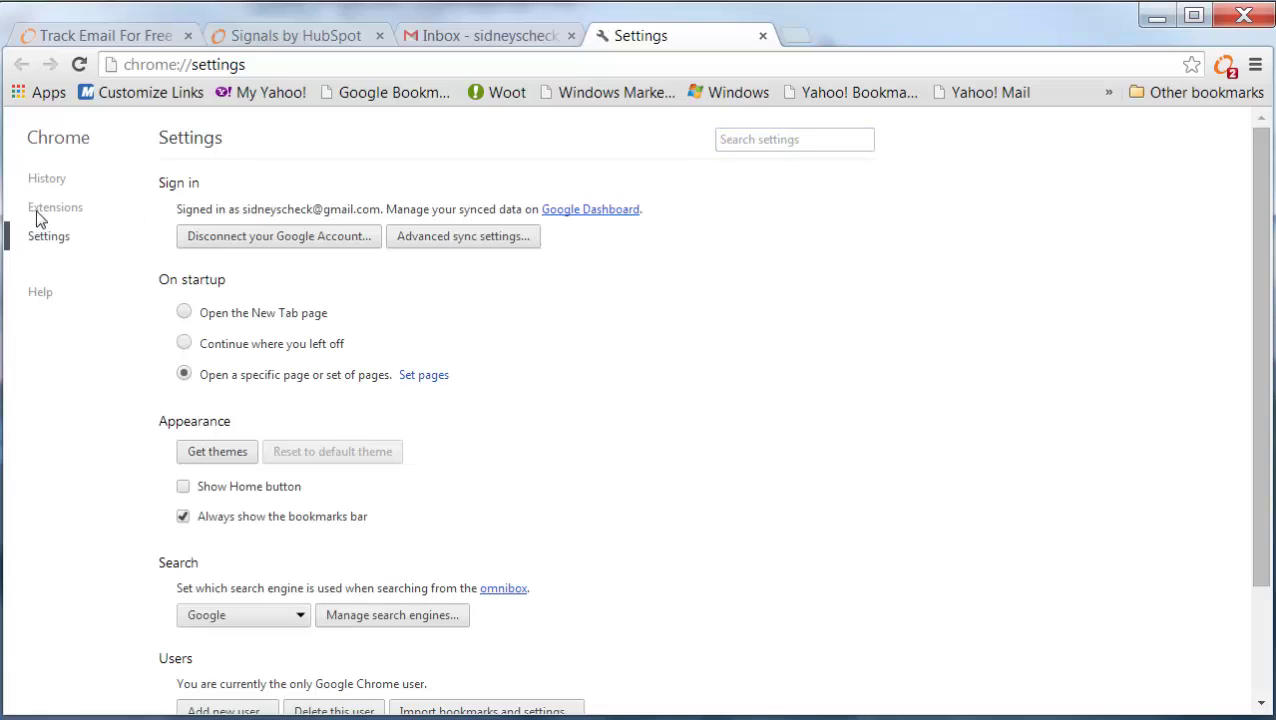
left_click(72, 212)
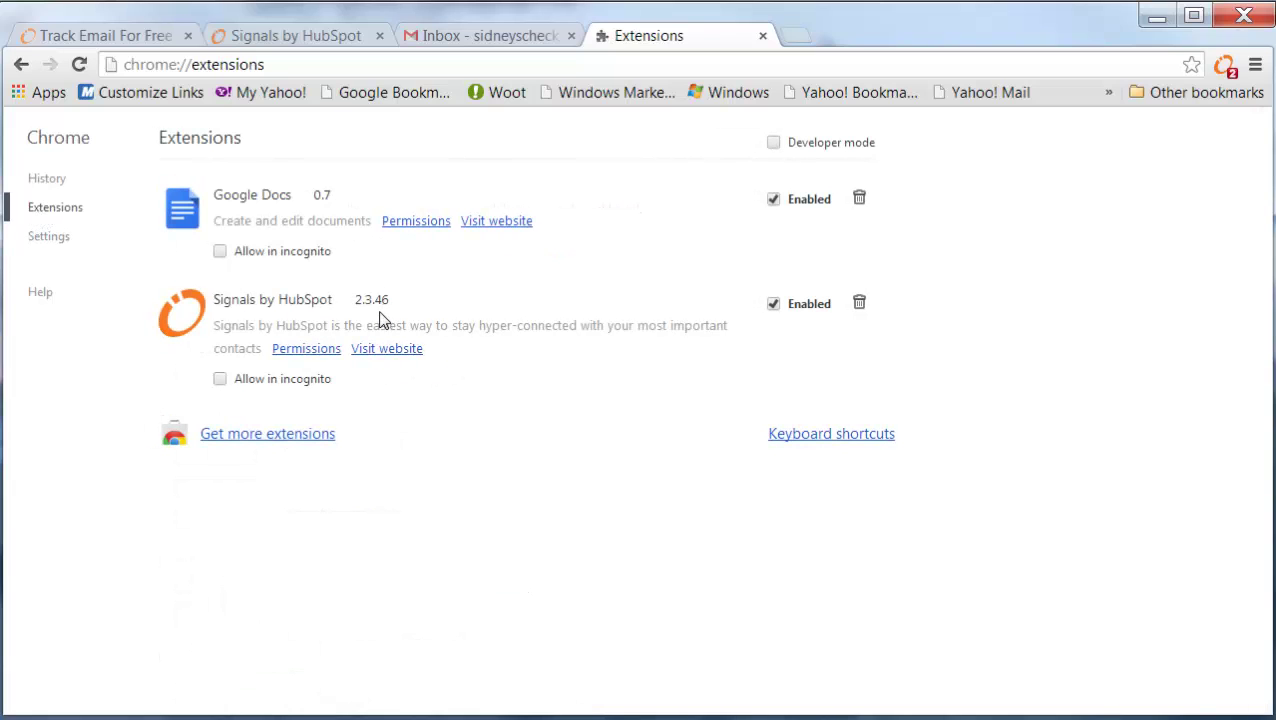
Open the Signals extension's notification feed, expand the Website and Social Media entry and look through the tracked emails.
left_click(1225, 67)
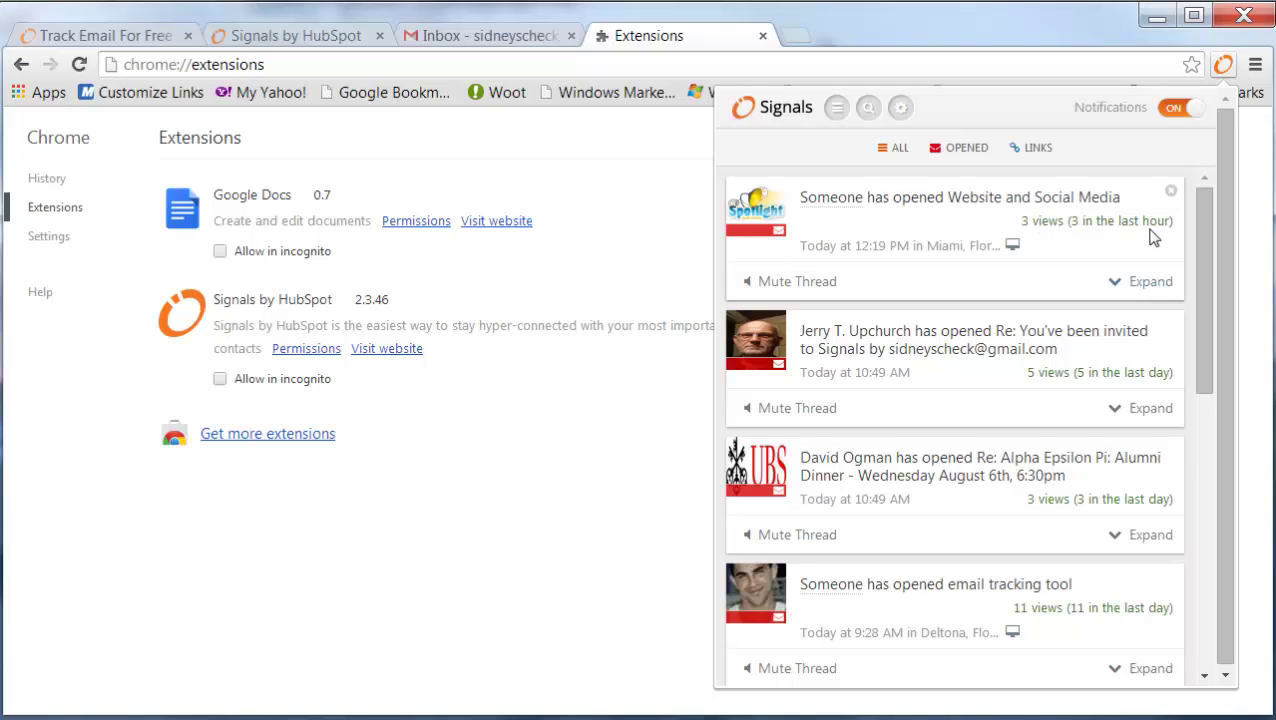
left_click(1155, 290)
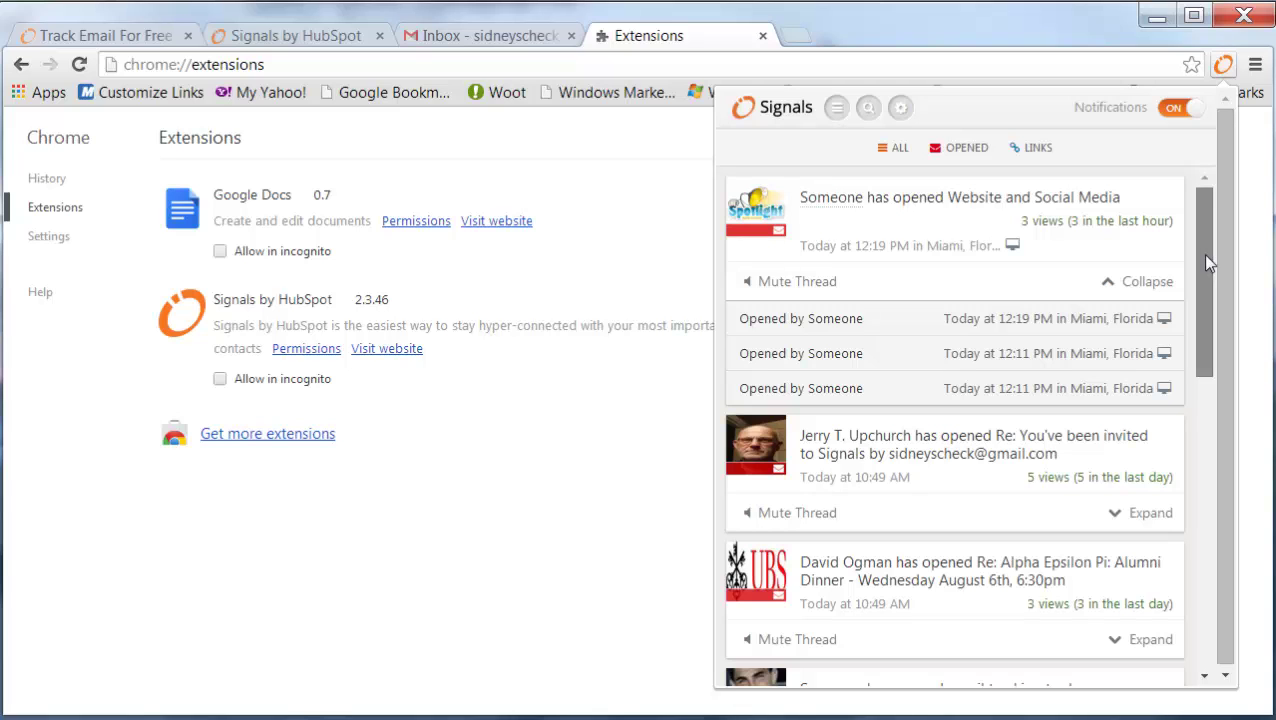
left_click_drag(1205, 256, 1209, 401)
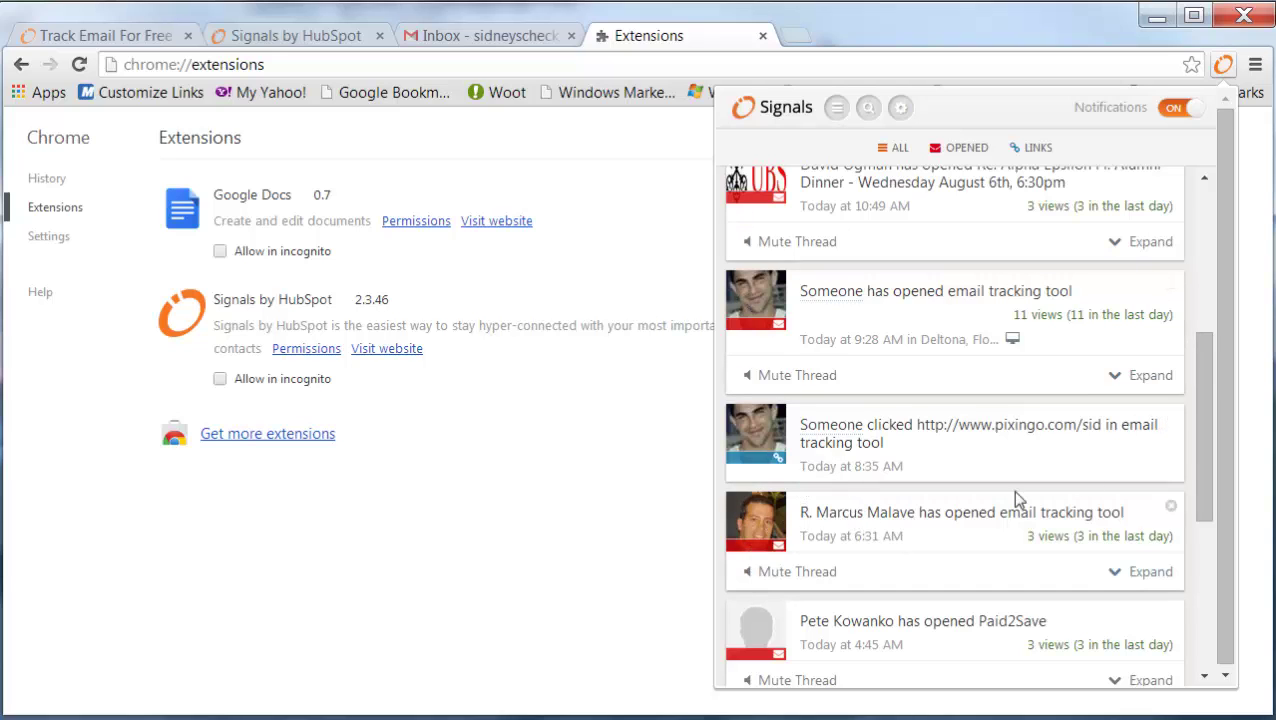
left_click_drag(1204, 460, 1200, 274)
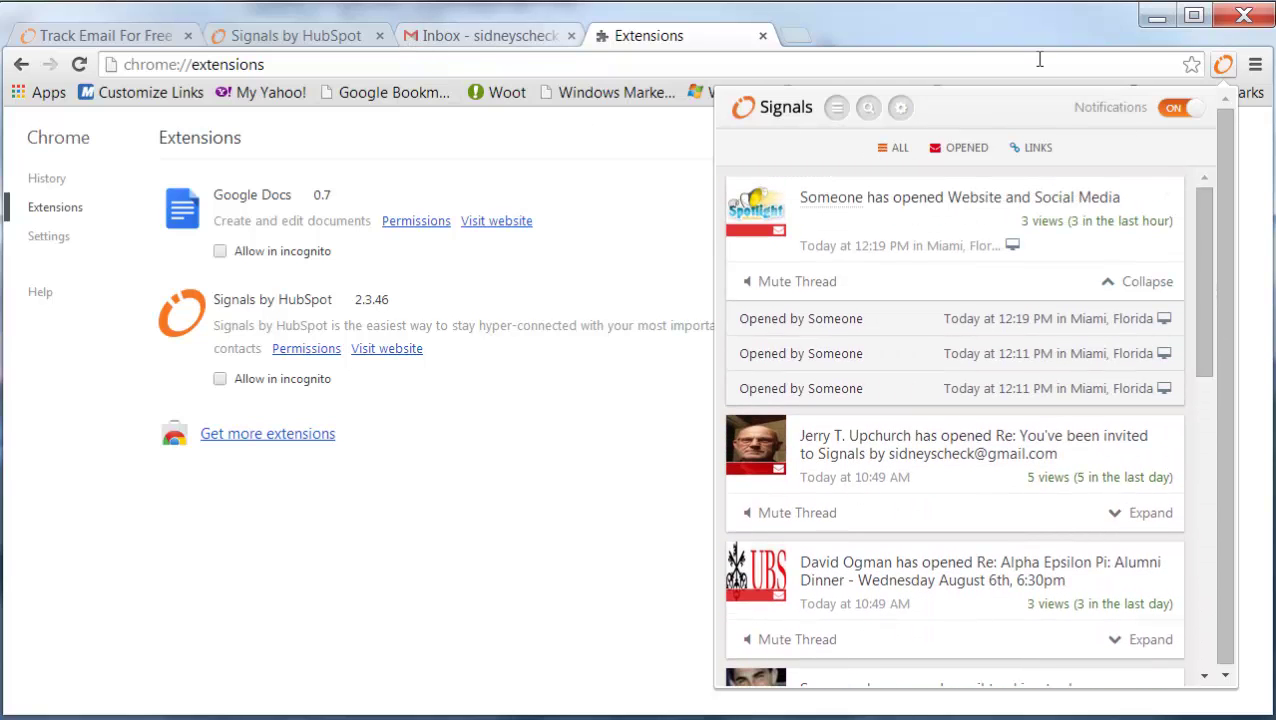
In Gmail, start a new message, switch its Signals tracking off and back on, and close the message.
left_click(470, 38)
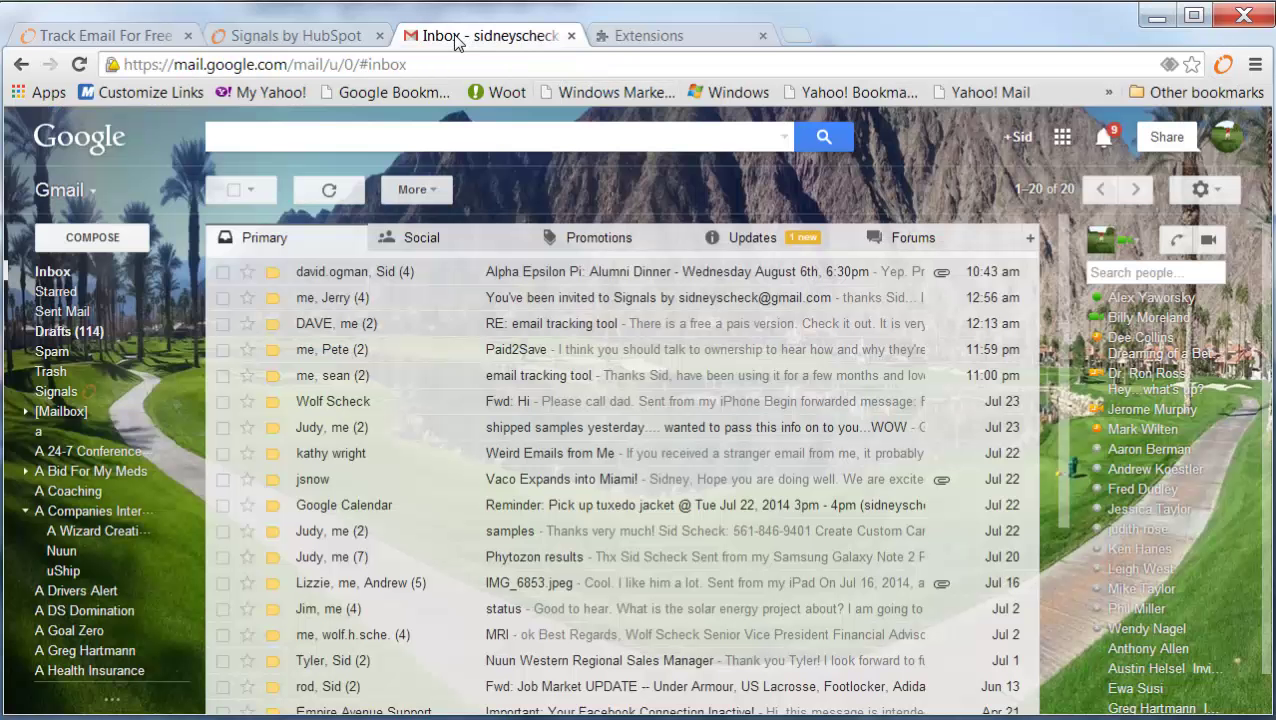
left_click(91, 240)
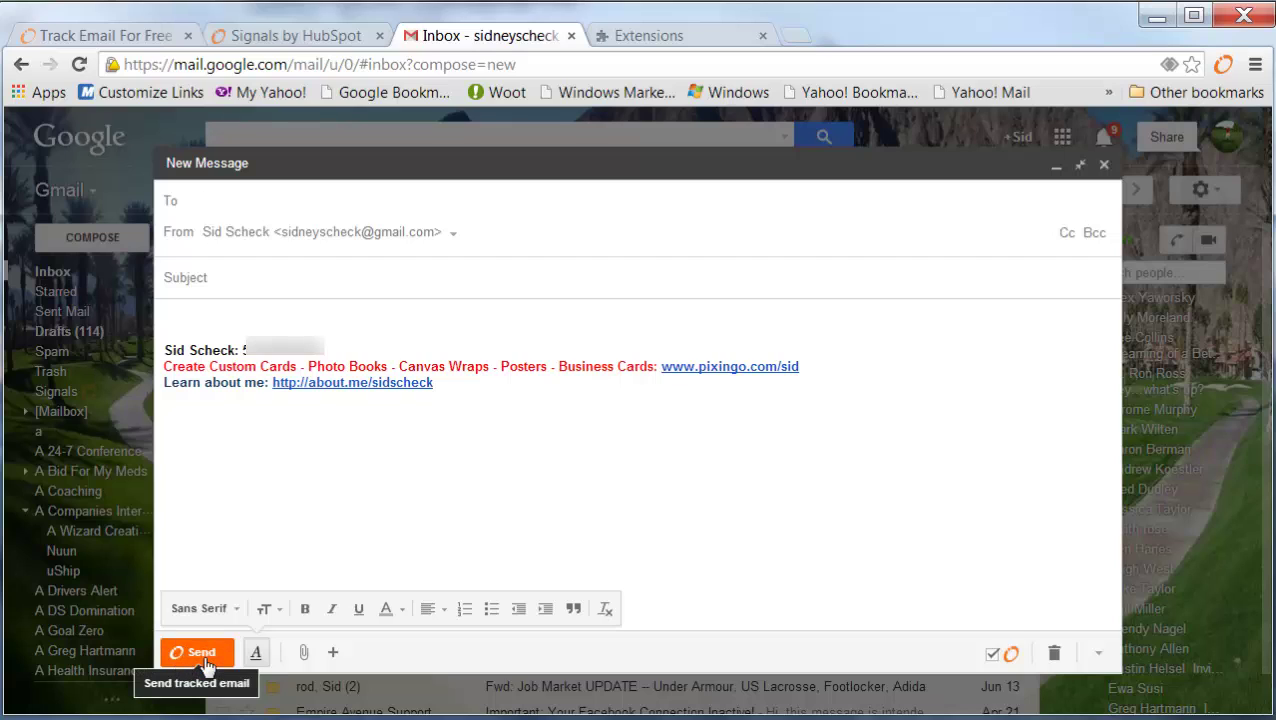
left_click(992, 655)
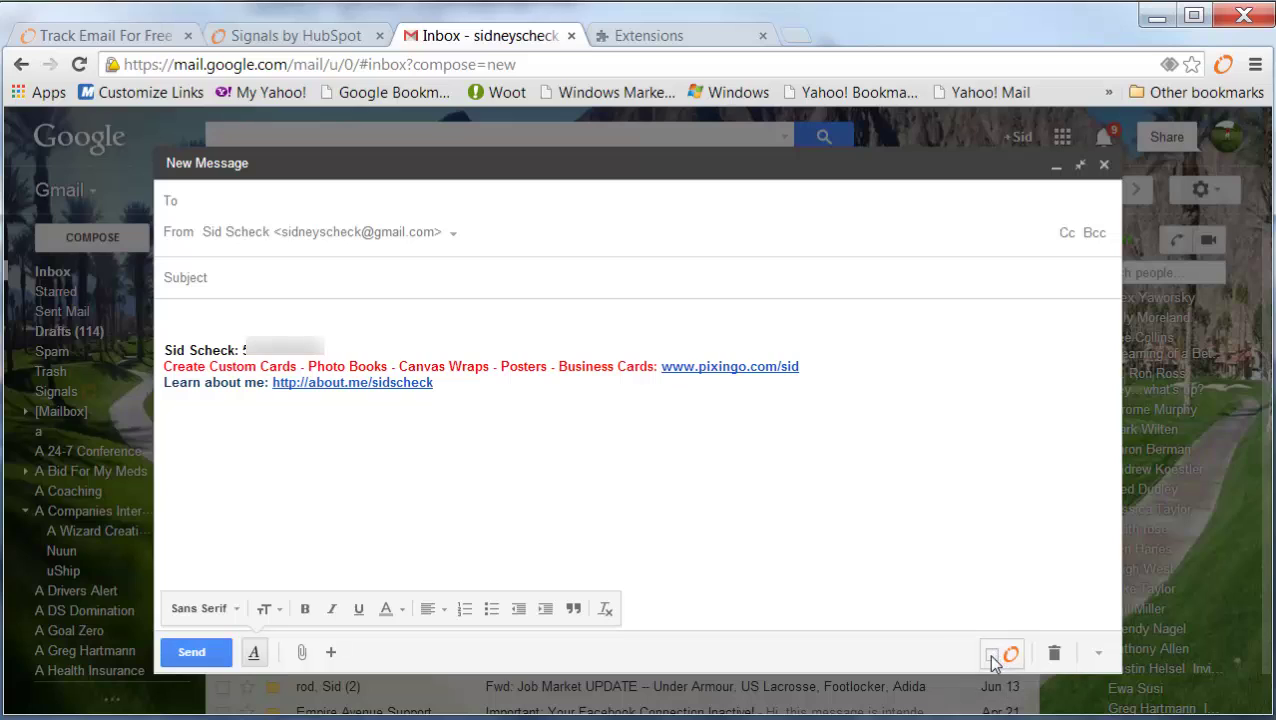
left_click(992, 656)
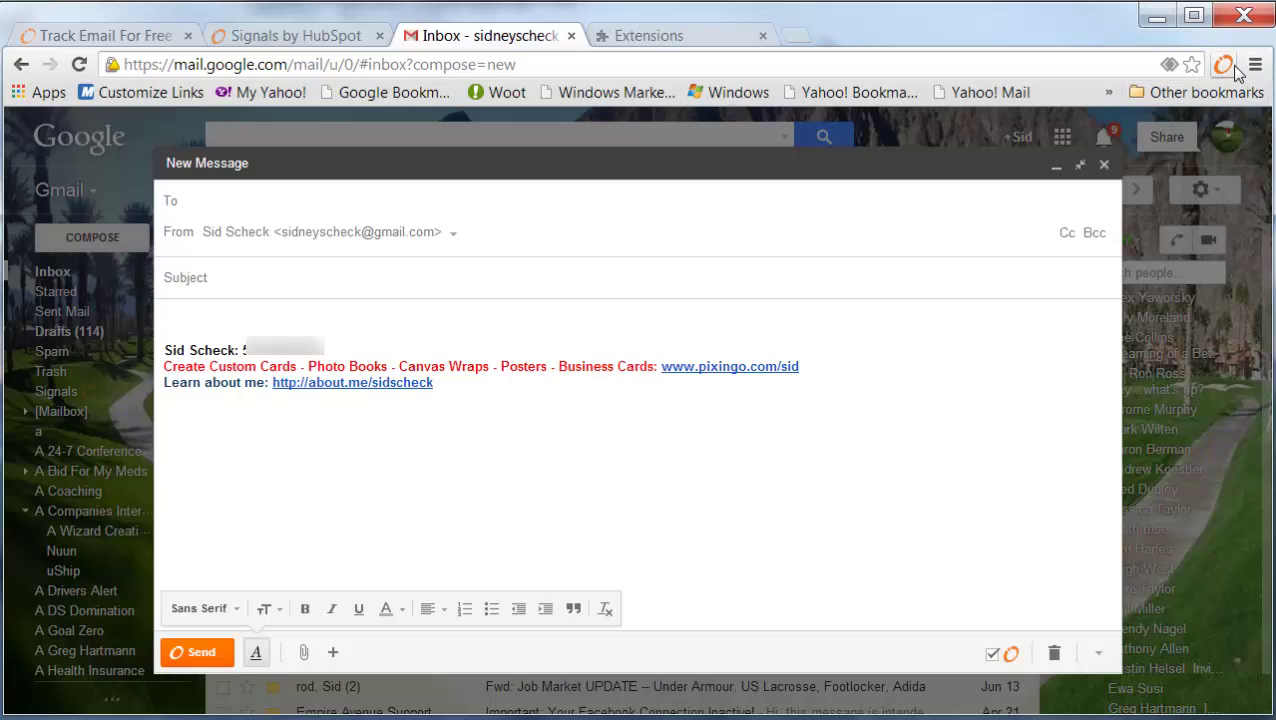
left_click(1104, 167)
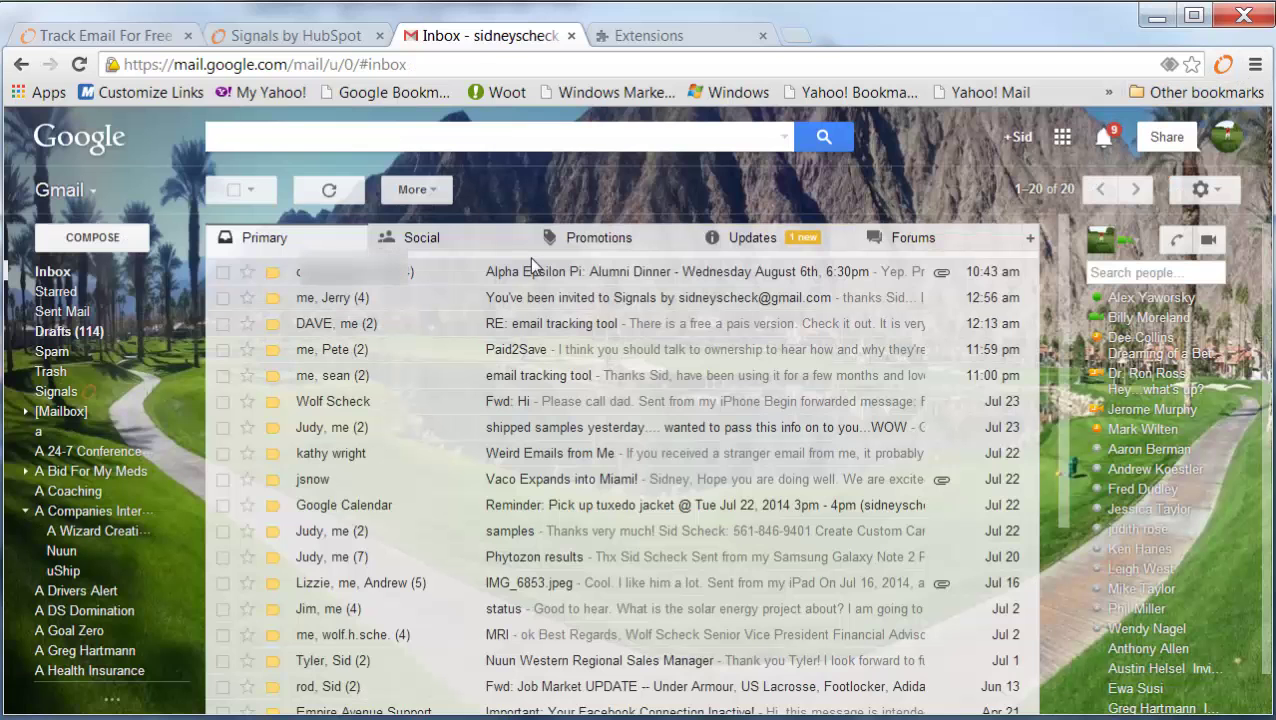
Open the Alpha Epsilon Pi: Alumni Dinner conversation and start a reply to its latest message.
left_click(556, 276)
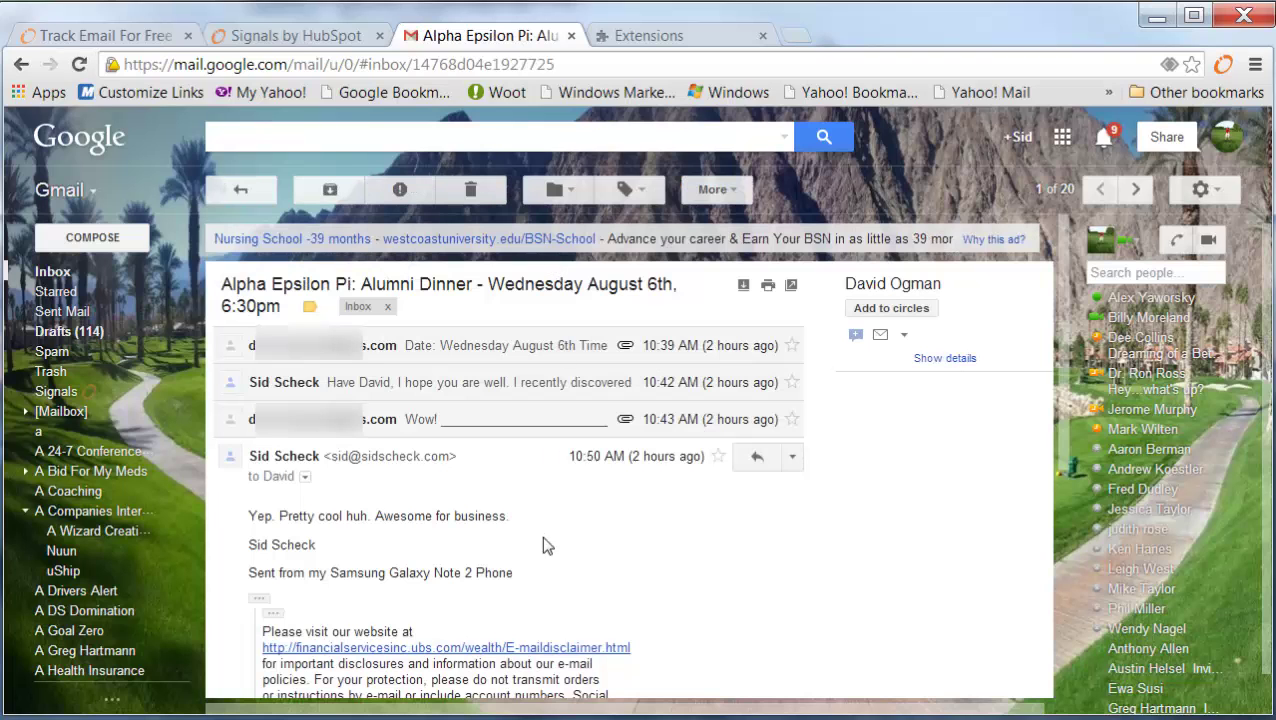
left_click(757, 458)
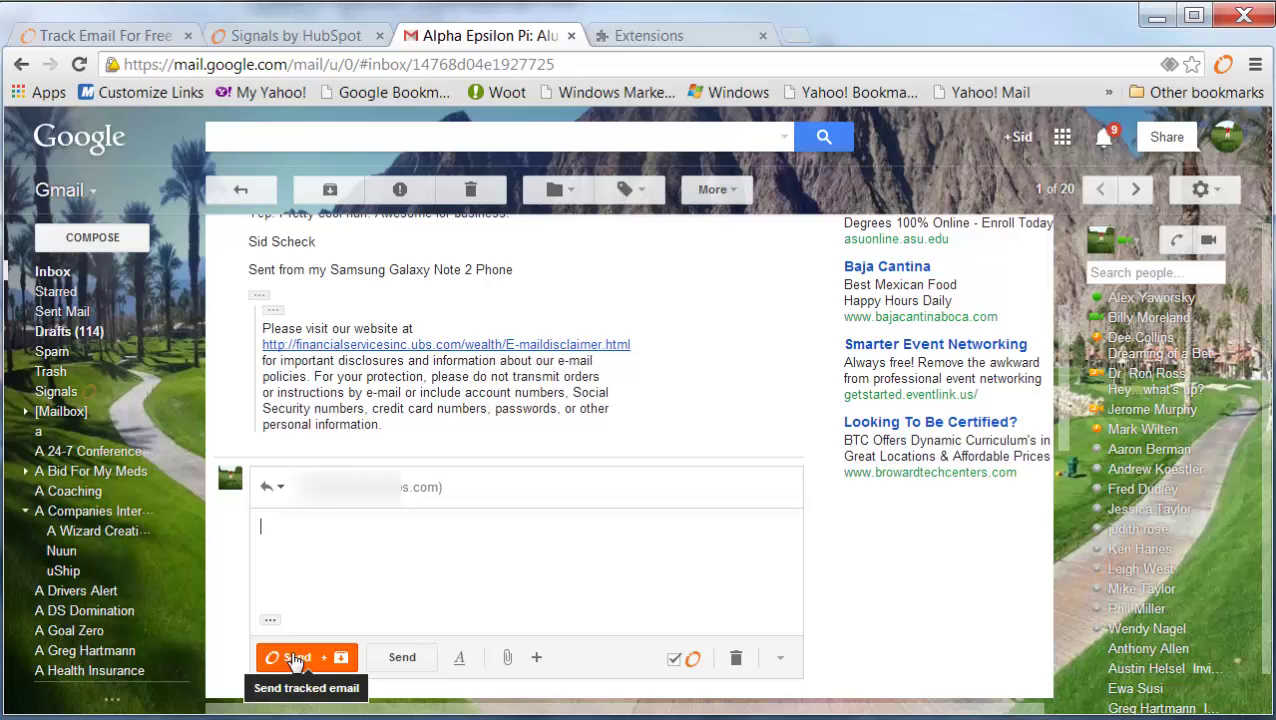
left_click(668, 42)
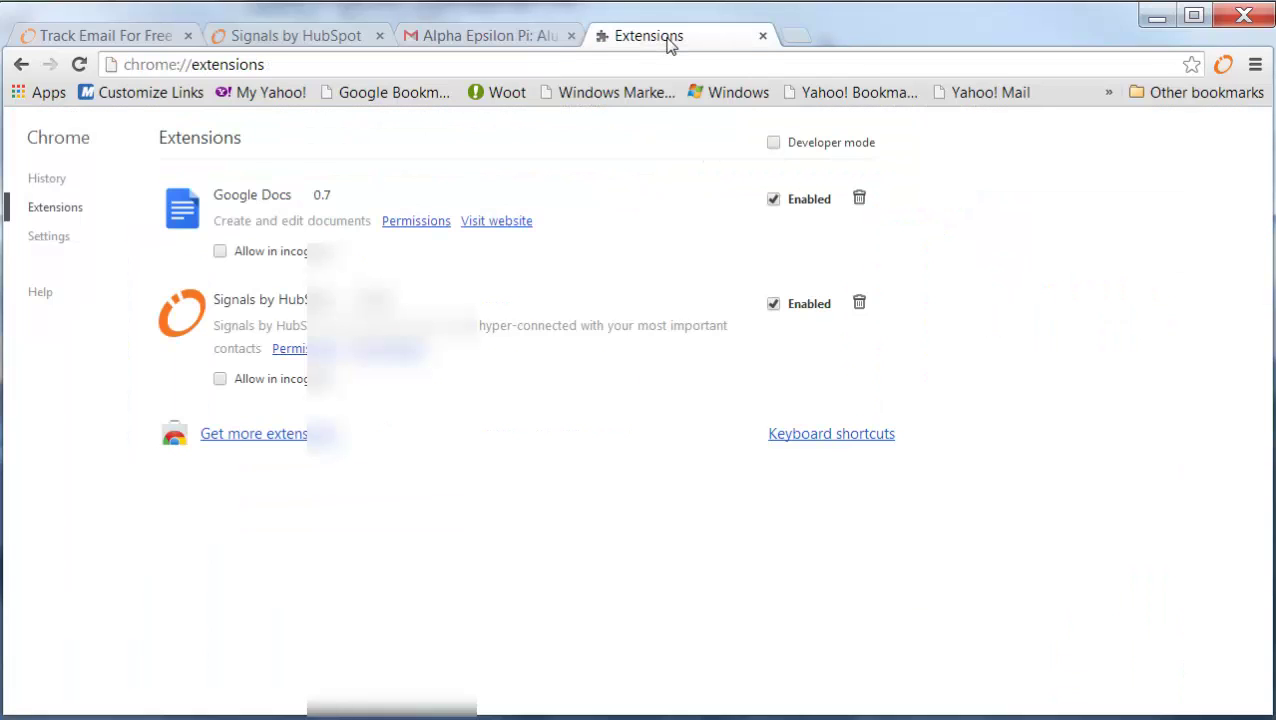
left_click(297, 45)
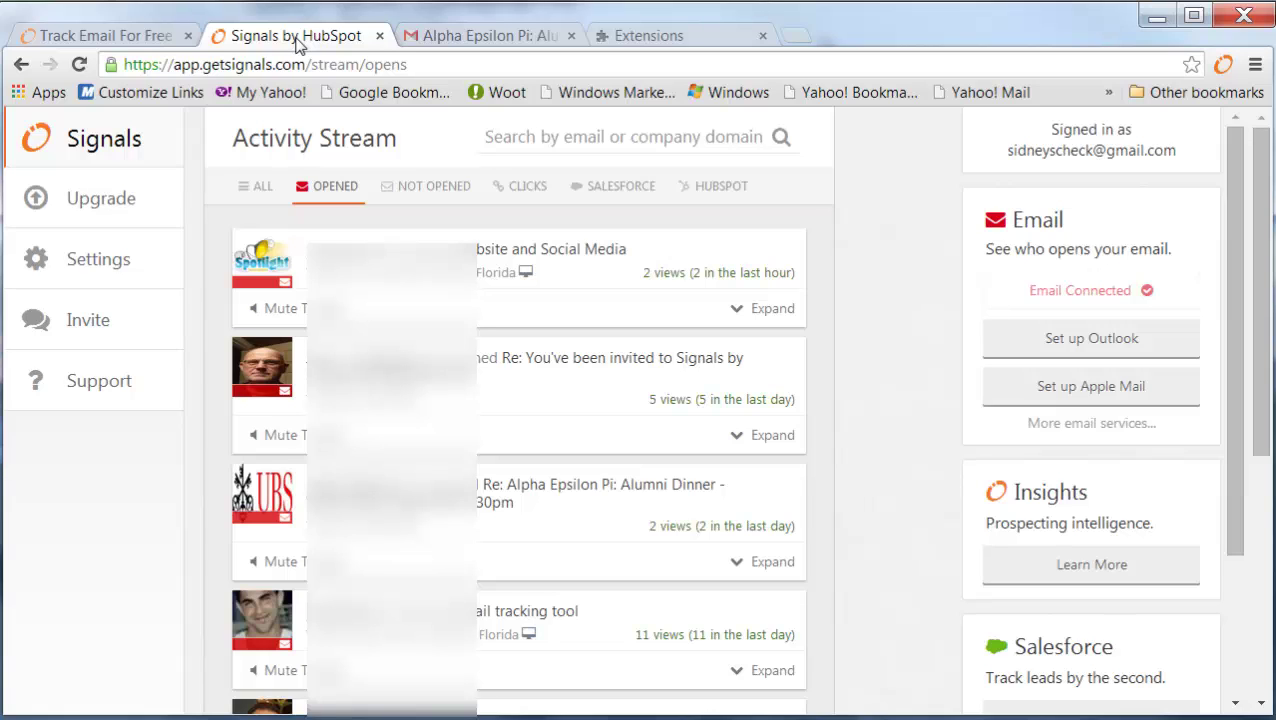
left_click(147, 38)
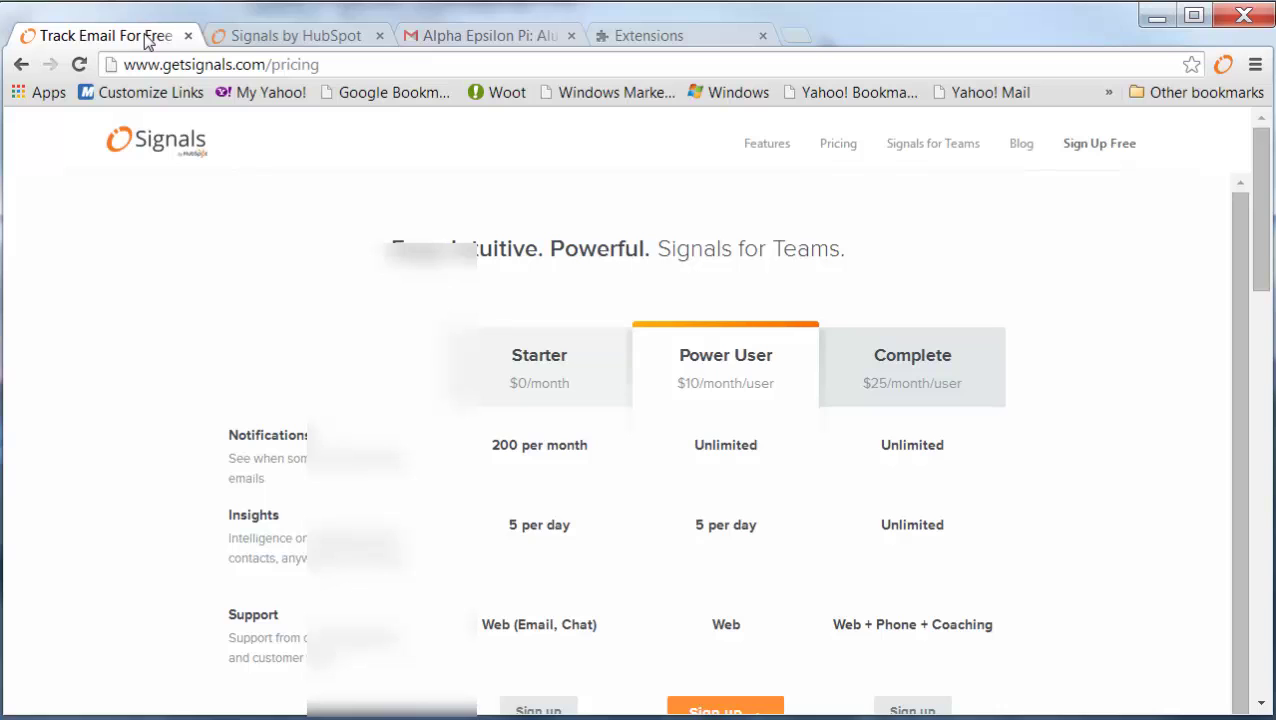
Review the pending invites, accepted invites and referral link on the Signals invite page, and return to the pricing page.
left_click(280, 37)
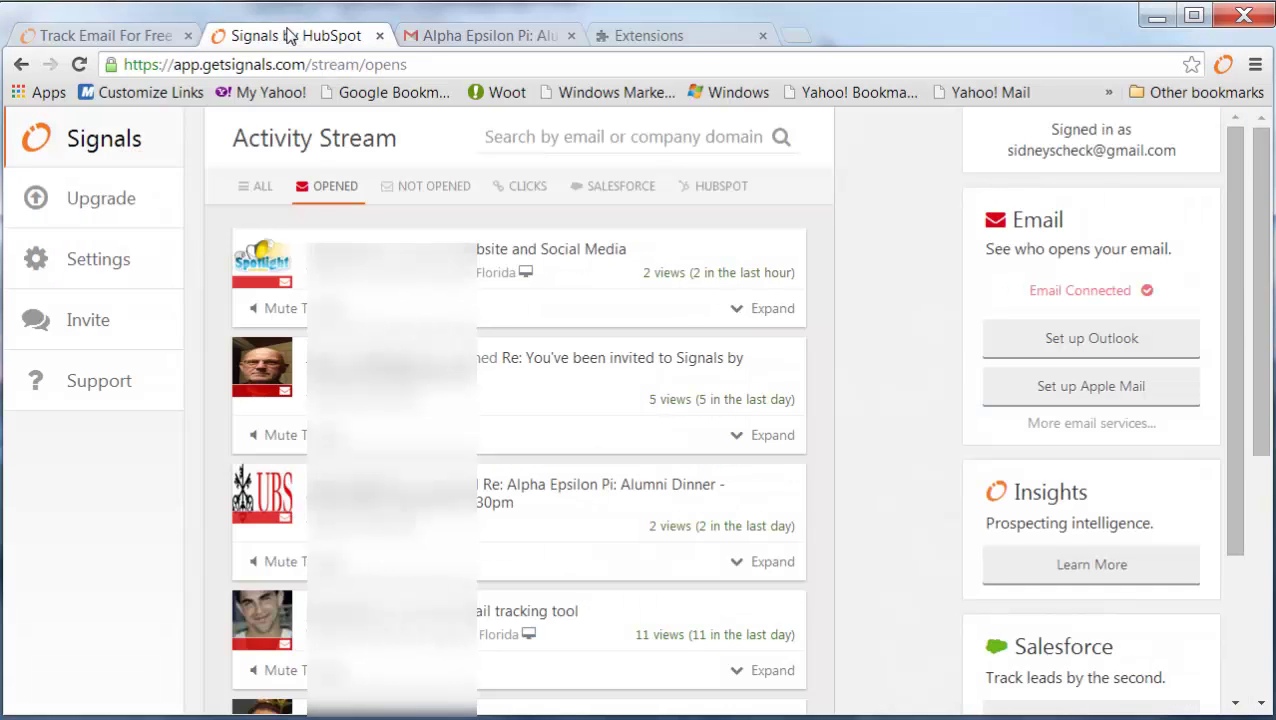
left_click(100, 341)
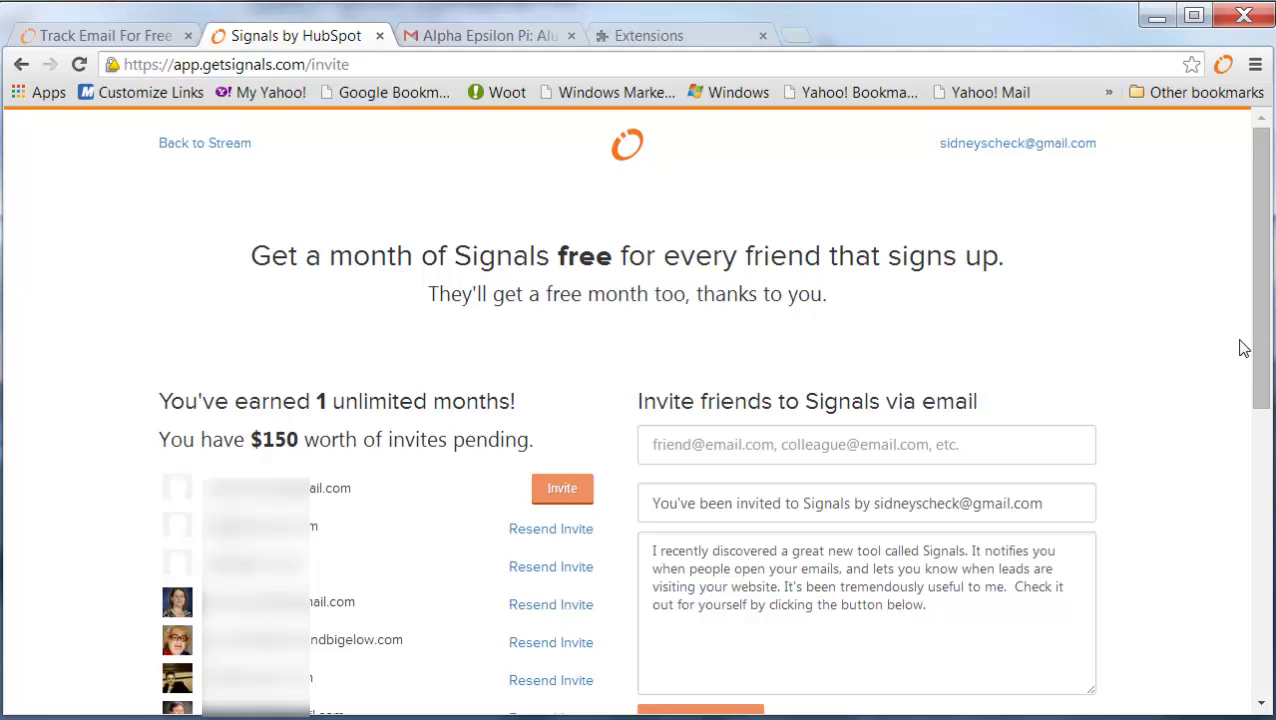
left_click_drag(1262, 350, 1262, 620)
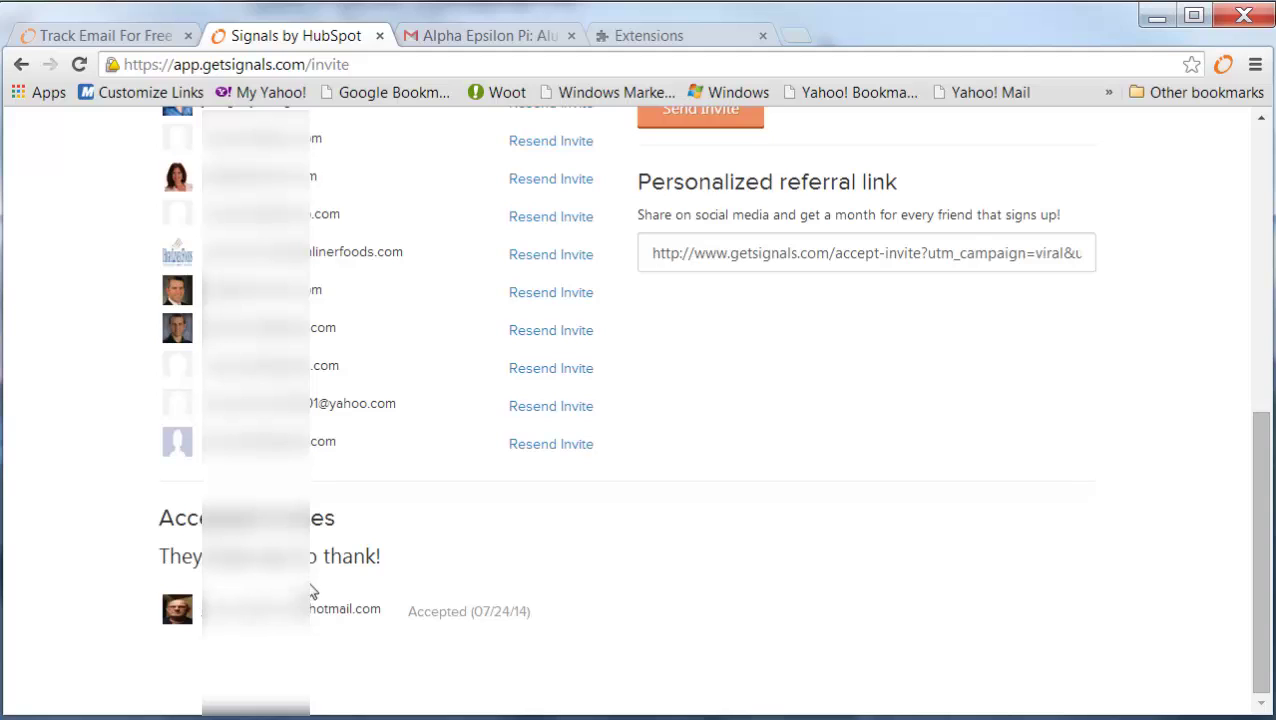
left_click_drag(1262, 520, 1272, 347)
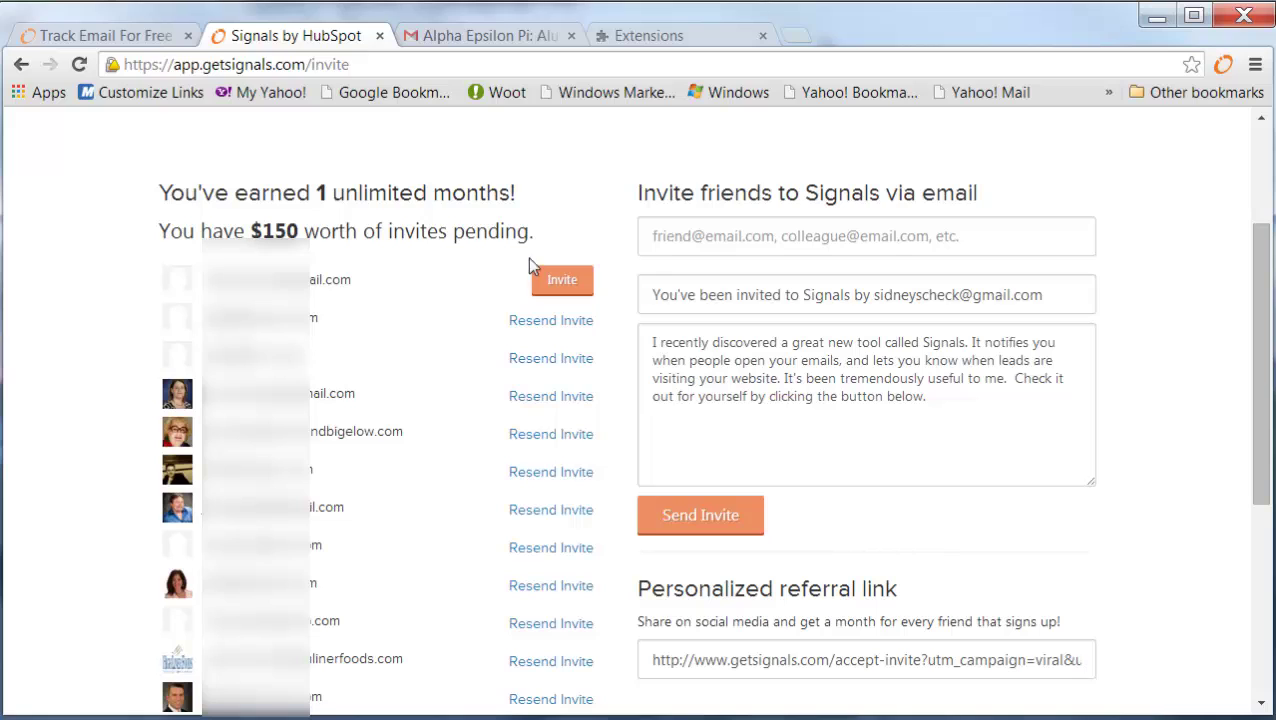
left_click(125, 42)
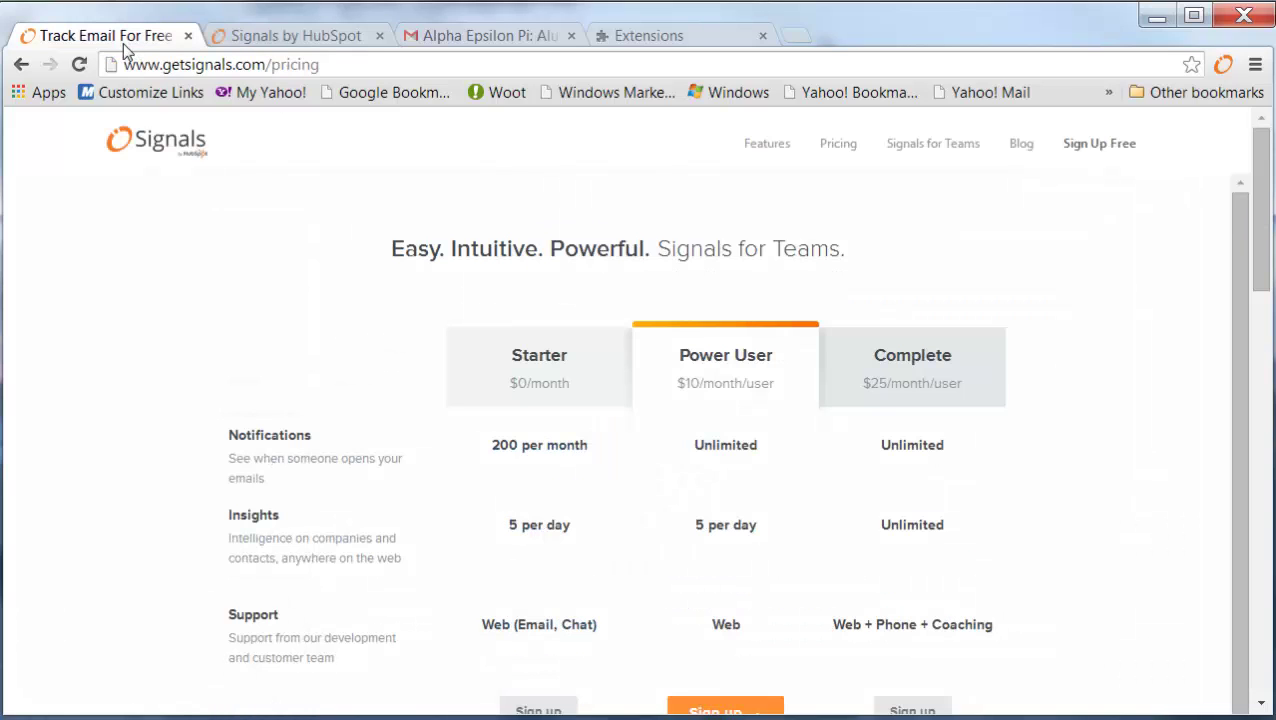